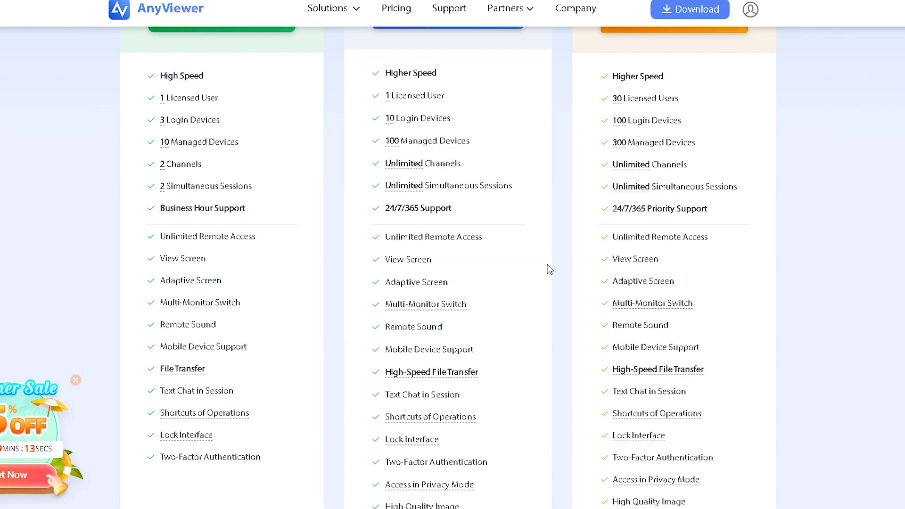
# - Compare the features and prices of the Free, Professional and Enterprise plans, and return to the previous web page
pyautogui.scroll(3, 609, 281)
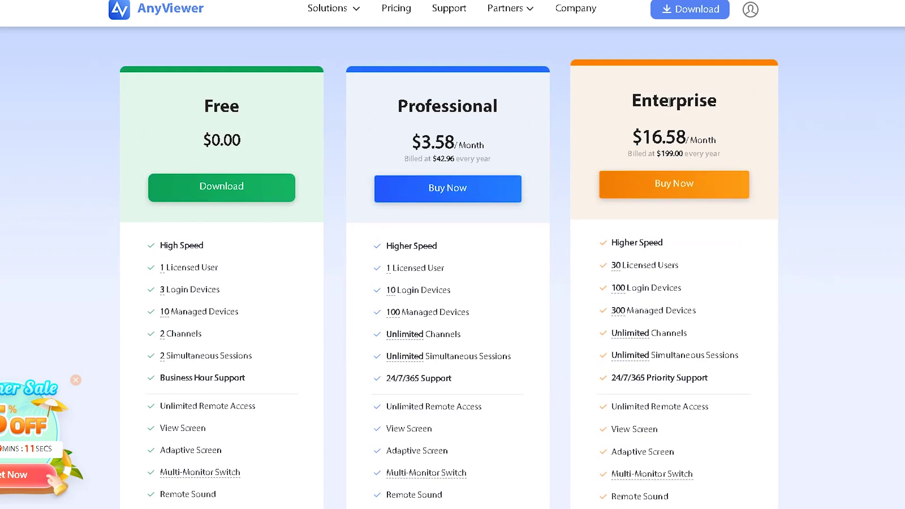
pyautogui.moveTo(631, 101); pyautogui.dragTo(752, 101)
pyautogui.click(825, 142)
pyautogui.scroll(3, 568, 268)
pyautogui.scroll(-4, 565, 270)
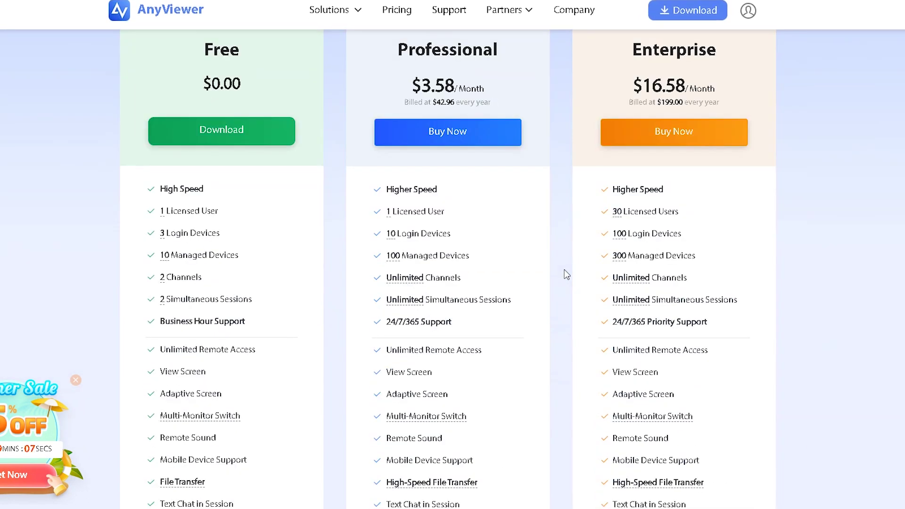
pyautogui.scroll(1, 567, 275)
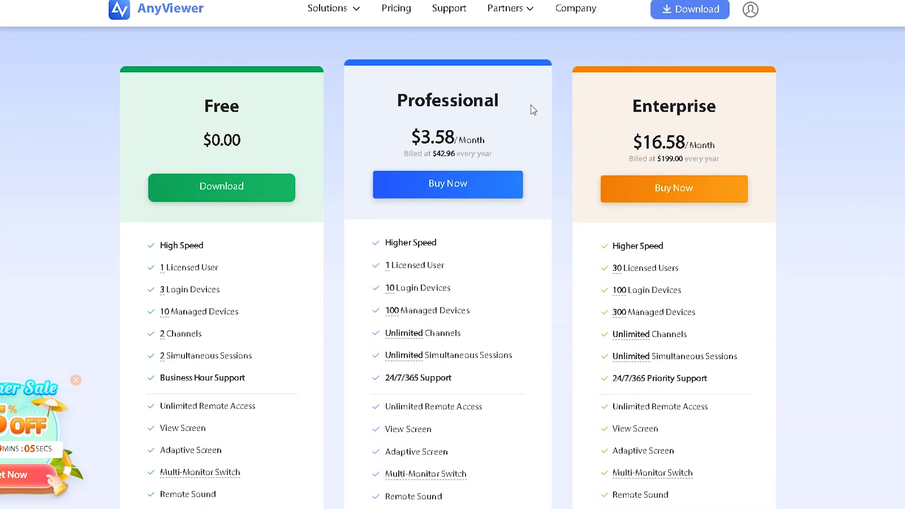
pyautogui.scroll(-2, 432, 387)
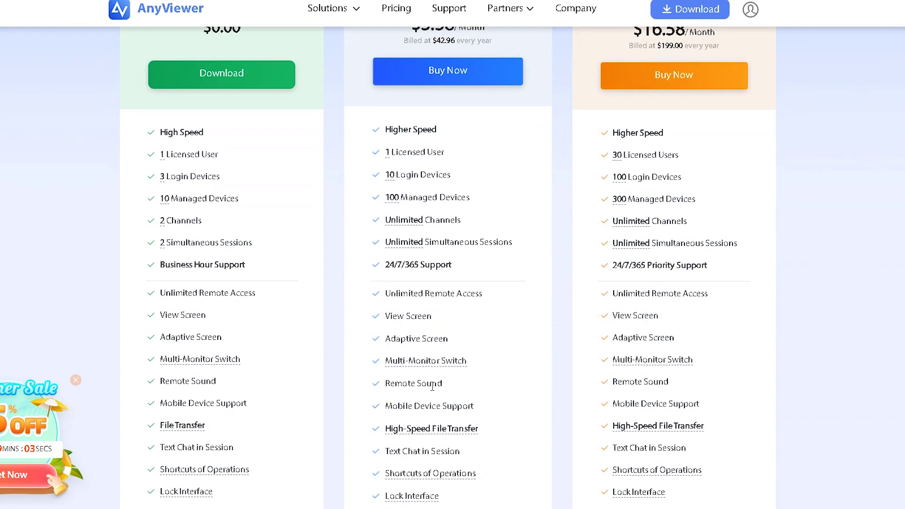
pyautogui.scroll(-5, 432, 387)
pyautogui.scroll(10, 433, 386)
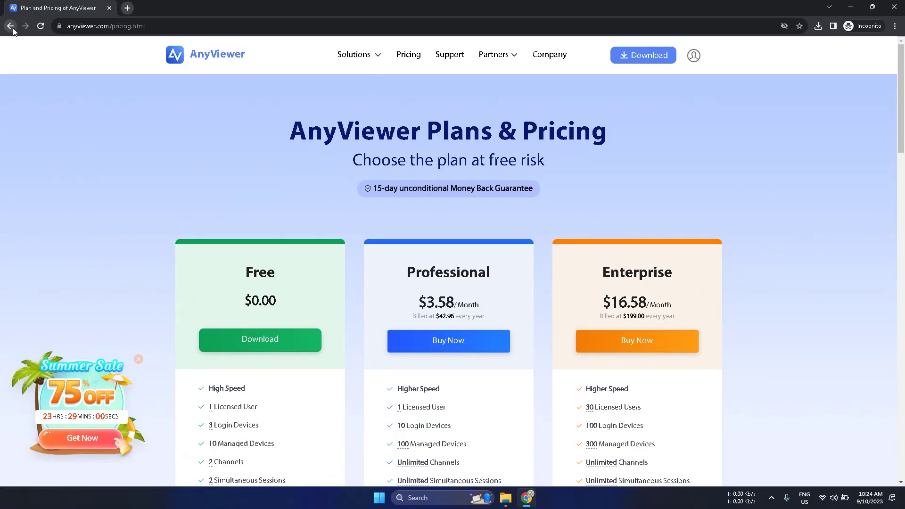
pyautogui.click(10, 26)
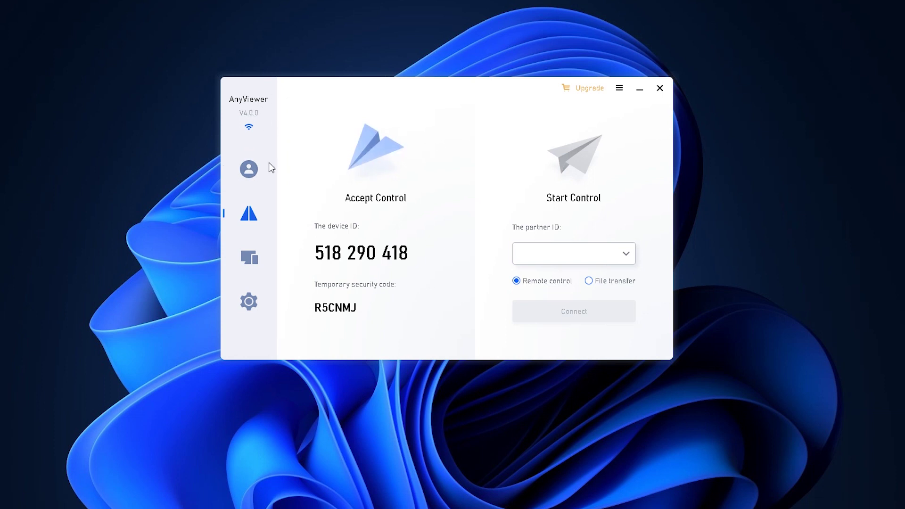
# - Log in to the AnyViewer desktop program with the prefilled e-mail by entering the account password
pyautogui.click(249, 213)
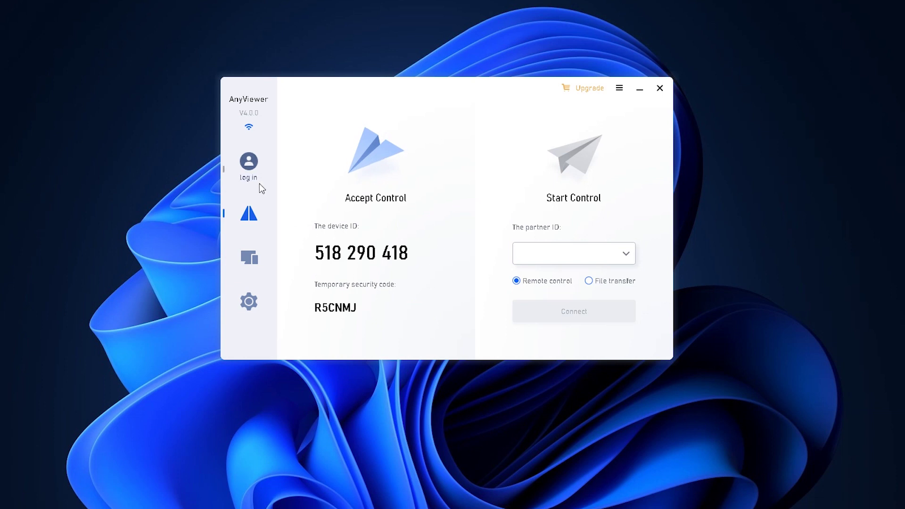
pyautogui.click(250, 266)
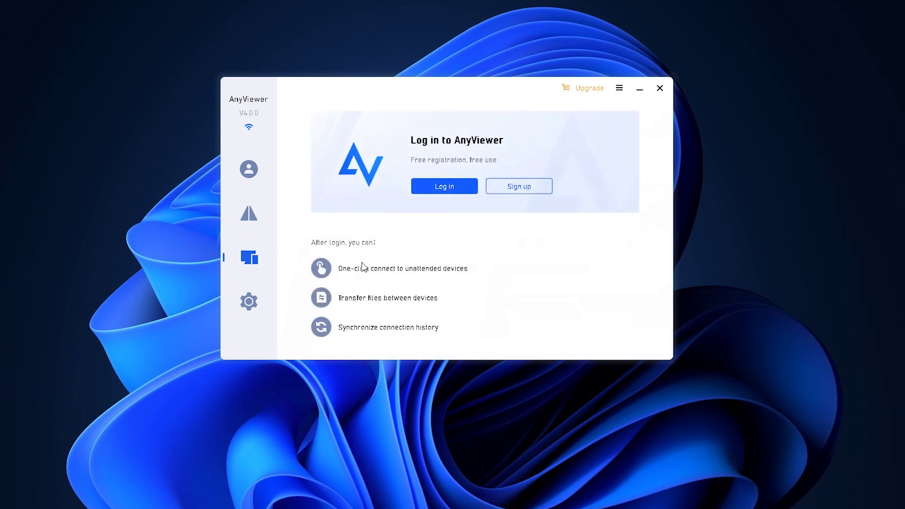
pyautogui.click(249, 169)
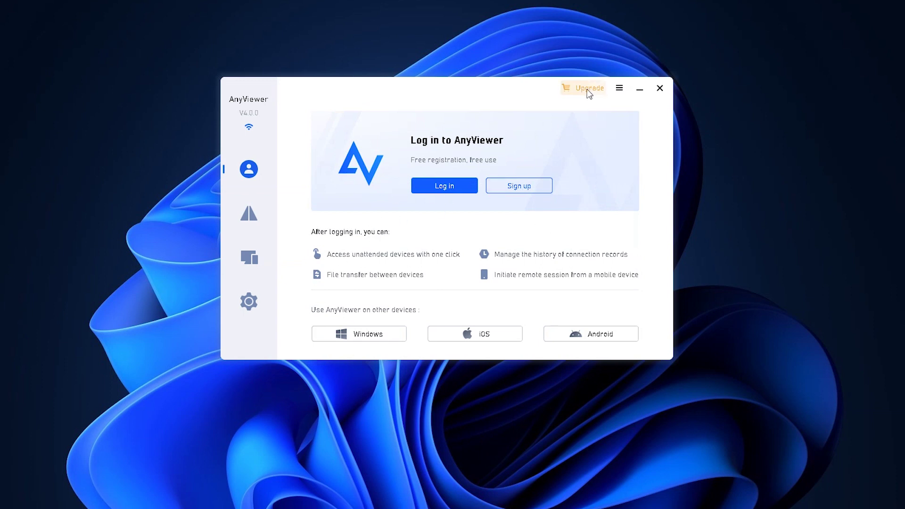
pyautogui.click(463, 185)
pyautogui.click(469, 211)
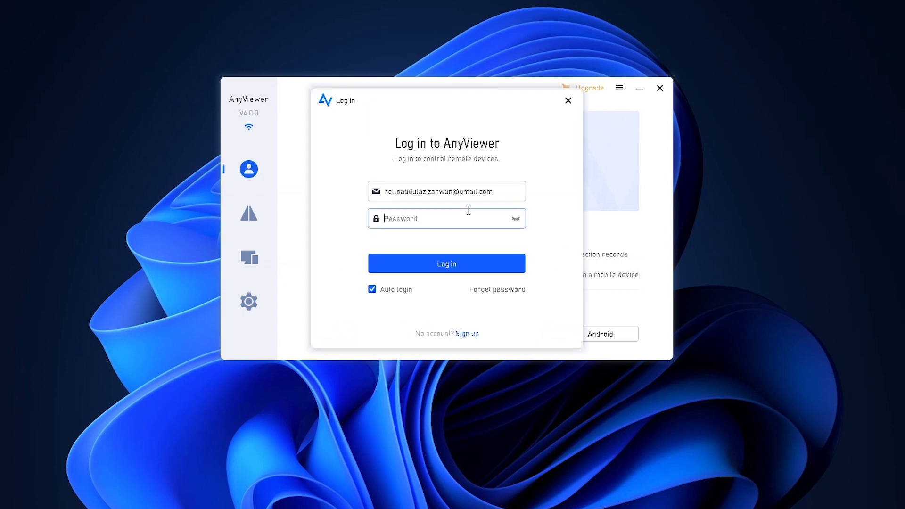
pyautogui.write('•••••••••••••')
pyautogui.press('Return')
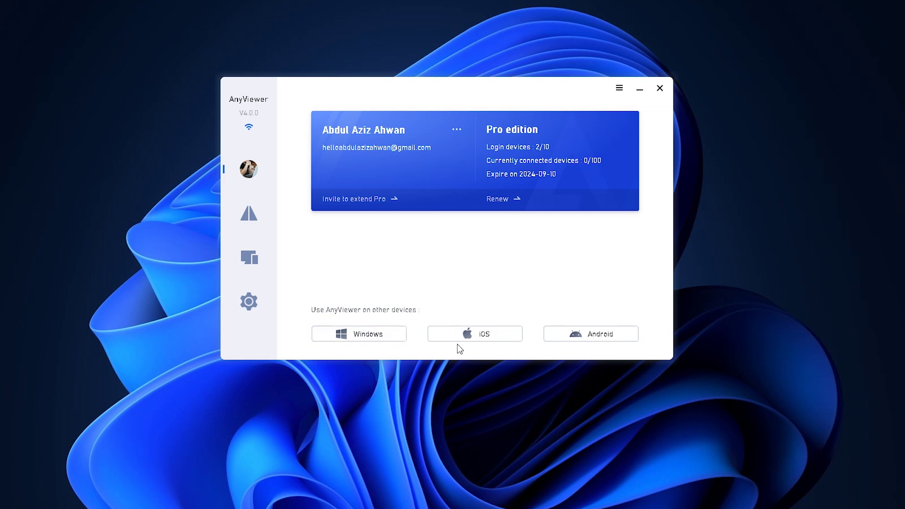
# - Review the Accept Control and Start Control options, and expand the My devices group in the device list
pyautogui.click(254, 212)
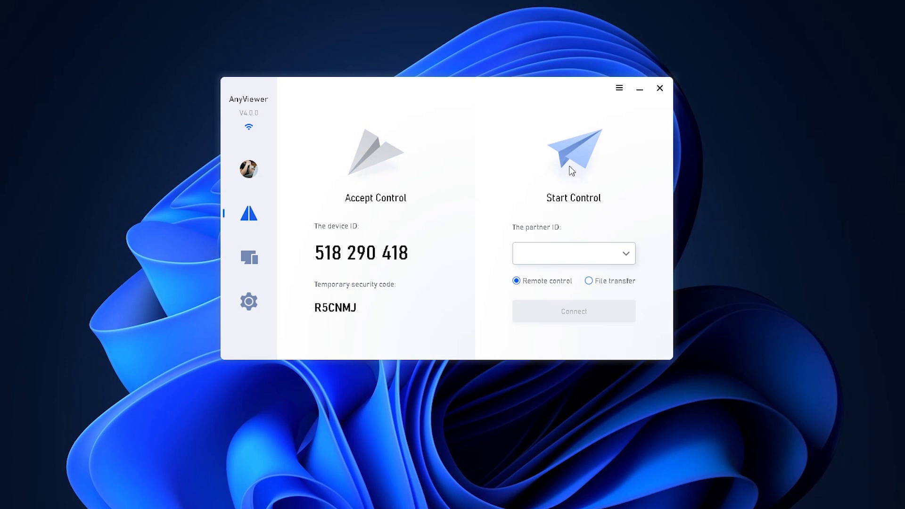
pyautogui.click(543, 255)
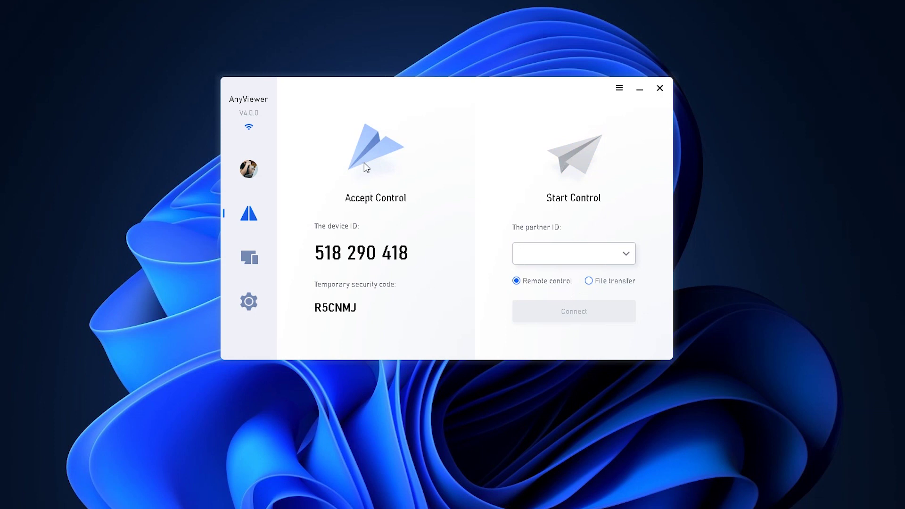
pyautogui.click(255, 265)
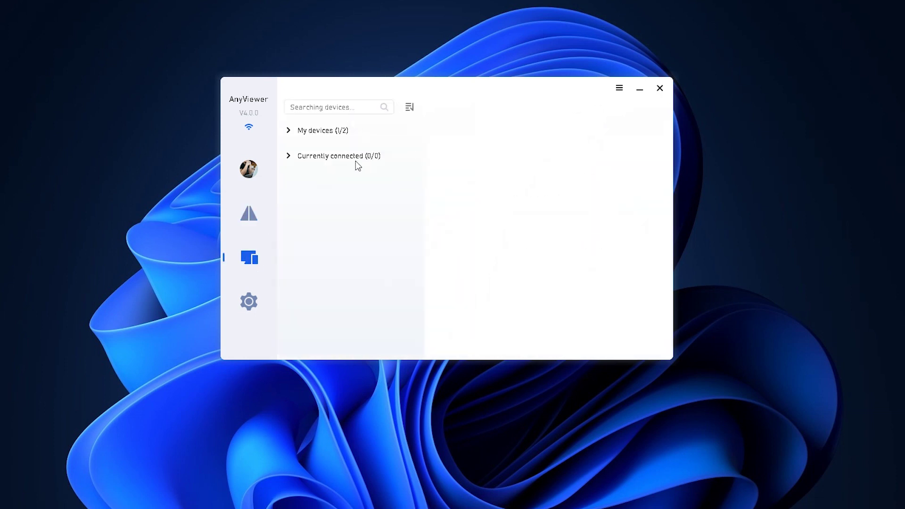
pyautogui.click(313, 135)
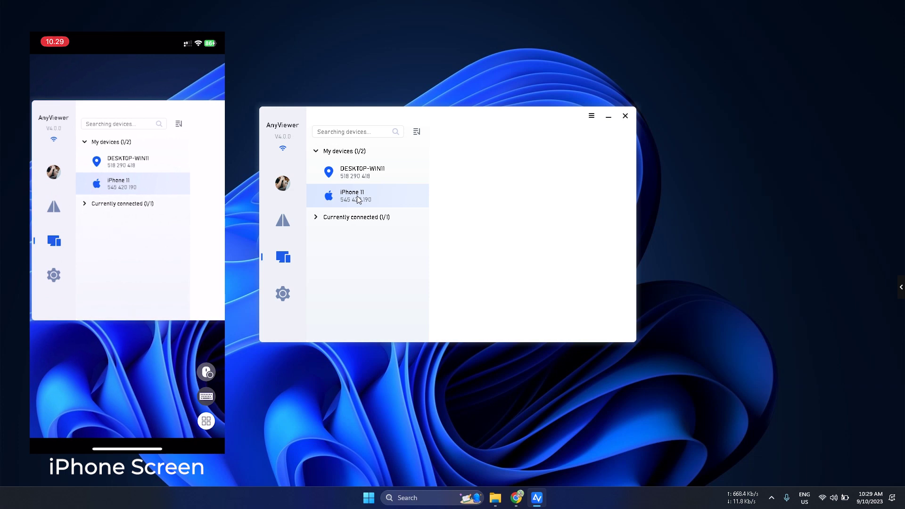
# - Show the settings, device list and connection page during the iPhone session, and briefly switch to the Chrome window before minimizing it
pyautogui.click(285, 298)
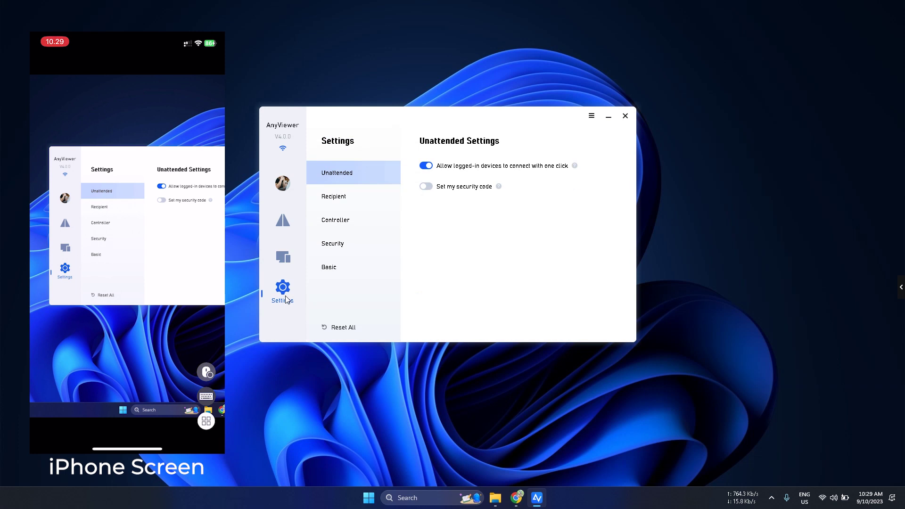
pyautogui.click(283, 257)
pyautogui.click(284, 220)
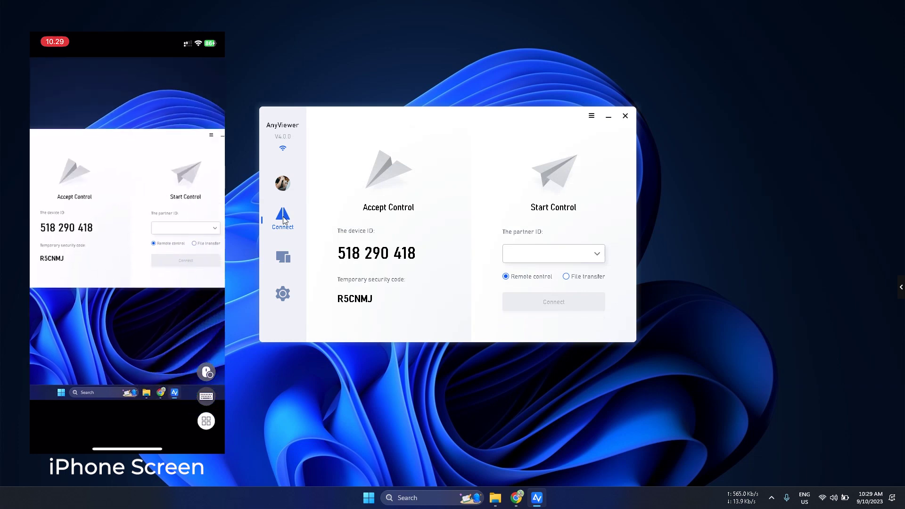
pyautogui.click(514, 500)
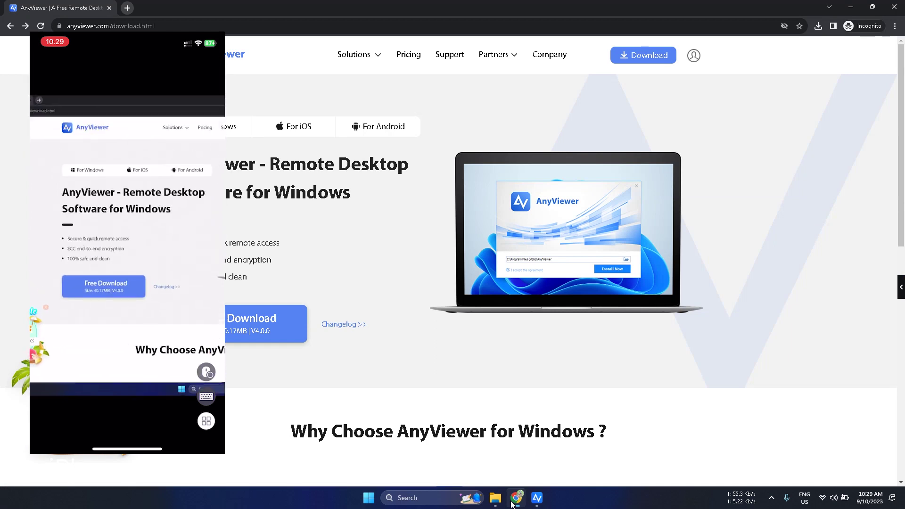
pyautogui.click(851, 8)
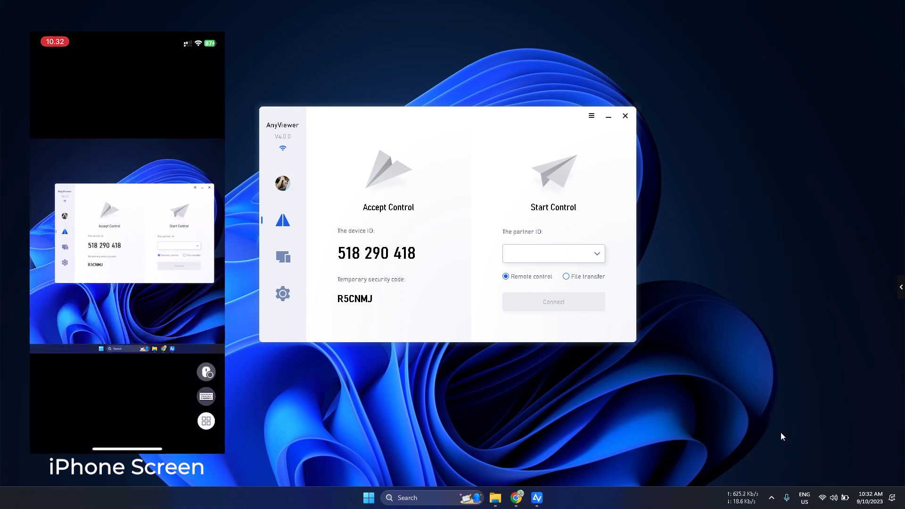
# - Review the account overview and connection page, and expand the Currently connected group in the device list
pyautogui.click(281, 182)
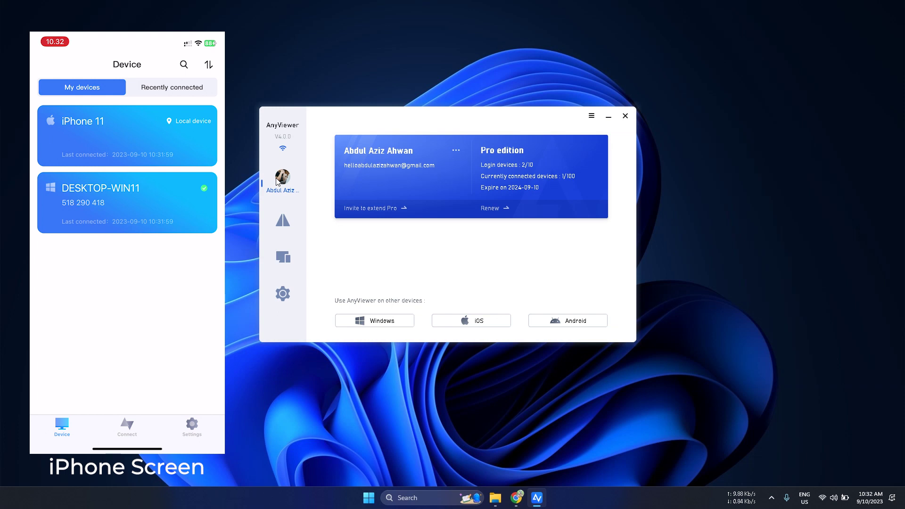
pyautogui.click(282, 225)
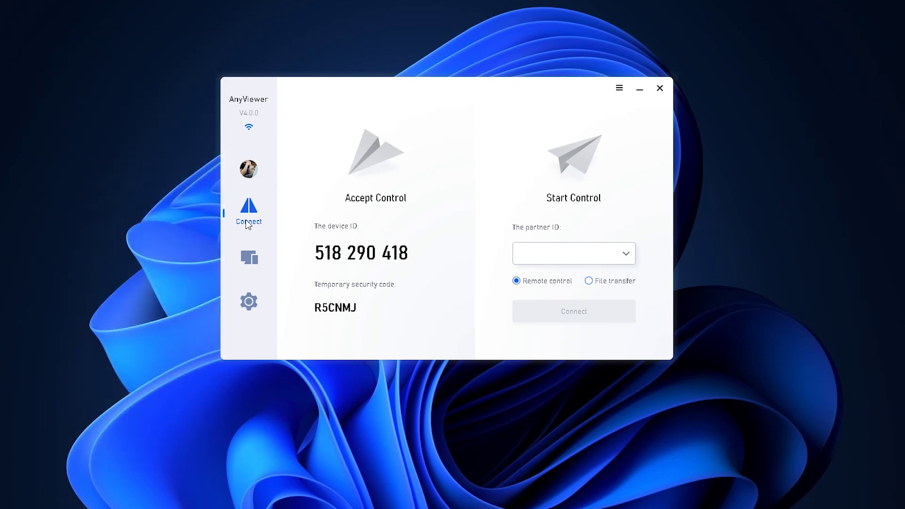
pyautogui.click(249, 257)
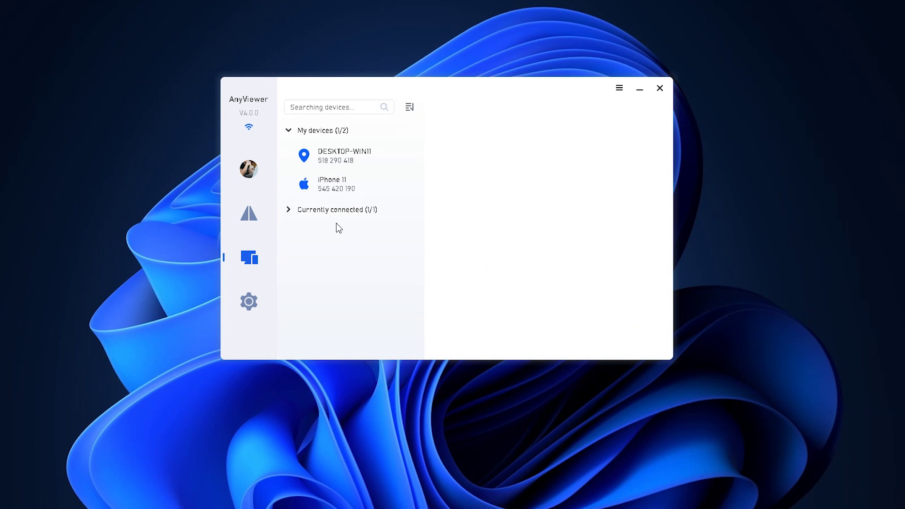
pyautogui.click(329, 209)
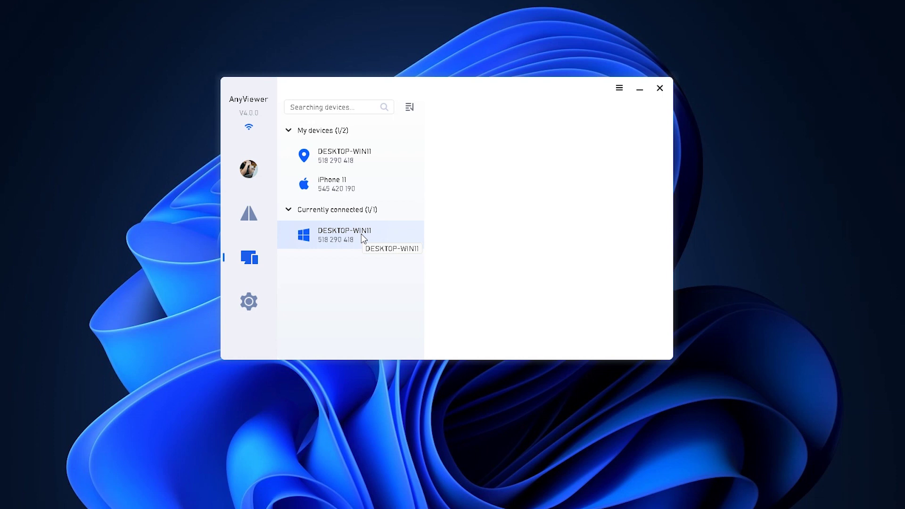
# - Examine the Unattended, Recipient, Controller, Security and Basic settings, including the security code explanation and the image quality options
pyautogui.click(243, 306)
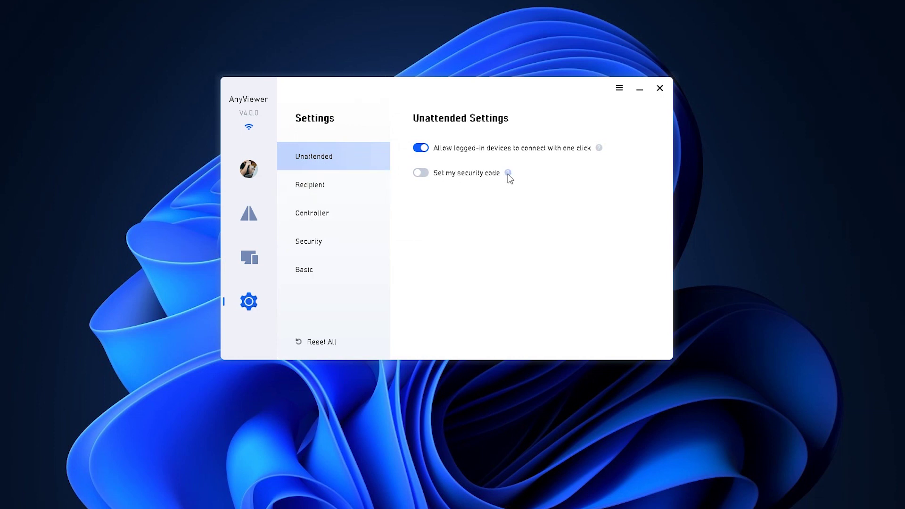
pyautogui.moveTo(508, 173)
pyautogui.moveTo(509, 173)
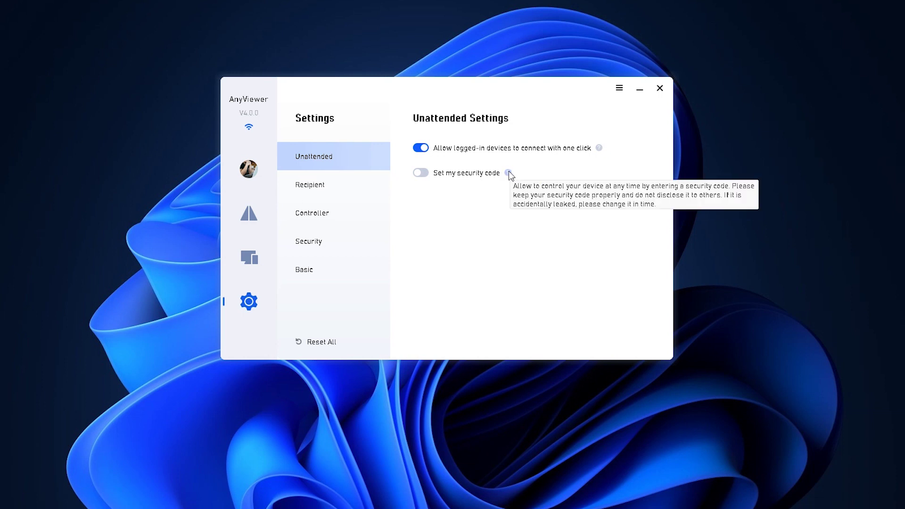
pyautogui.click(330, 180)
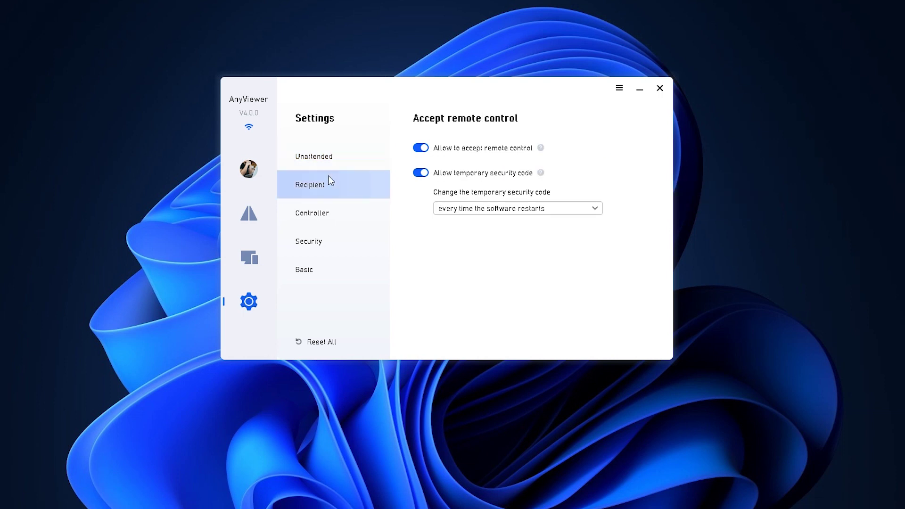
pyautogui.click(328, 209)
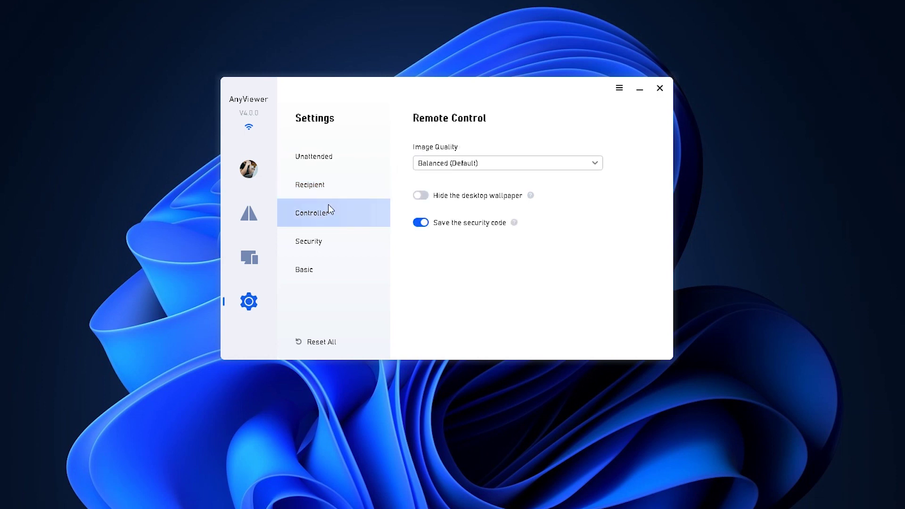
pyautogui.click(471, 164)
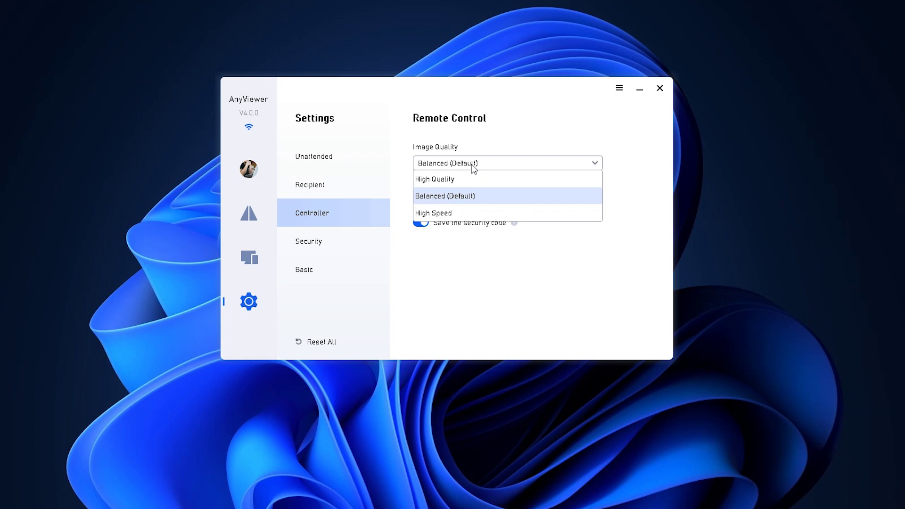
pyautogui.click(502, 147)
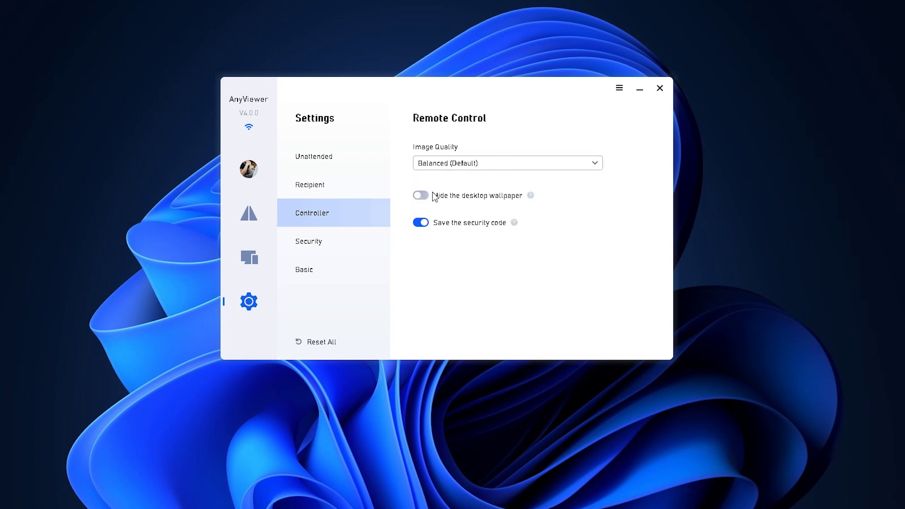
pyautogui.click(334, 249)
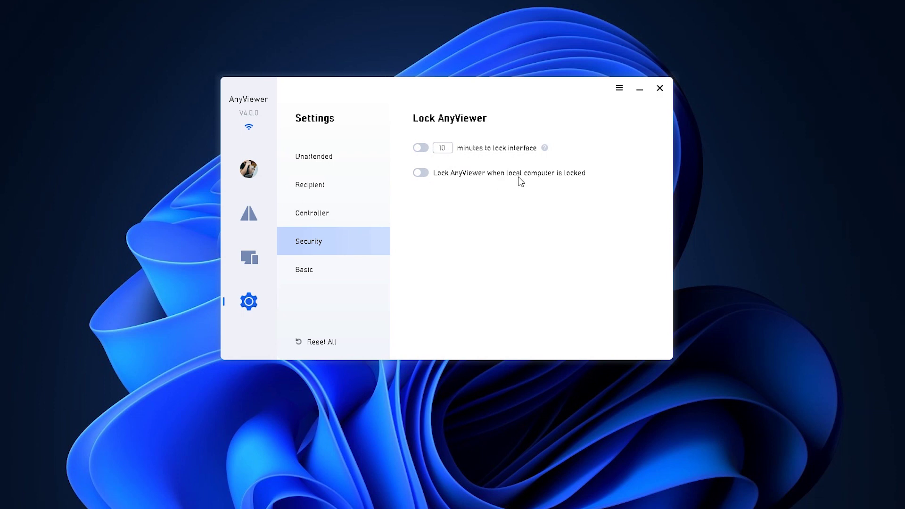
pyautogui.click(335, 264)
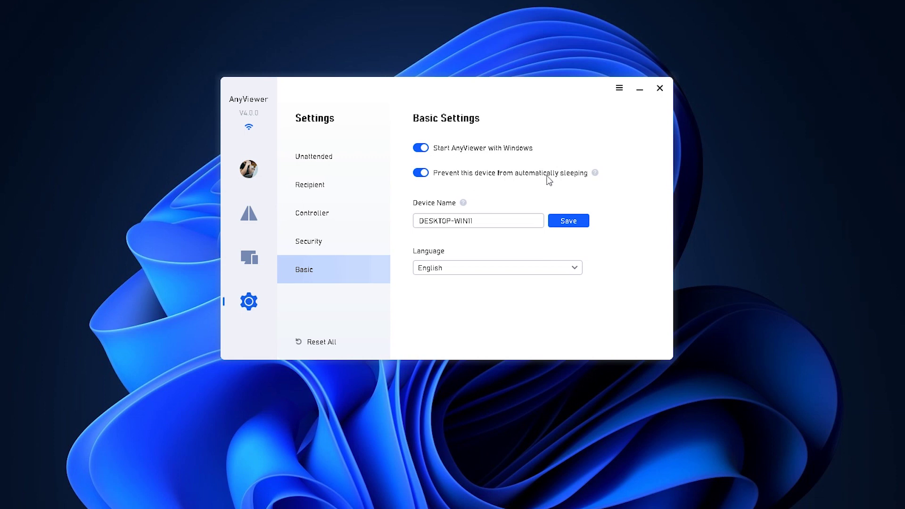
# - Revisit the page for accepting and starting remote control, and return to the account overview
pyautogui.click(249, 218)
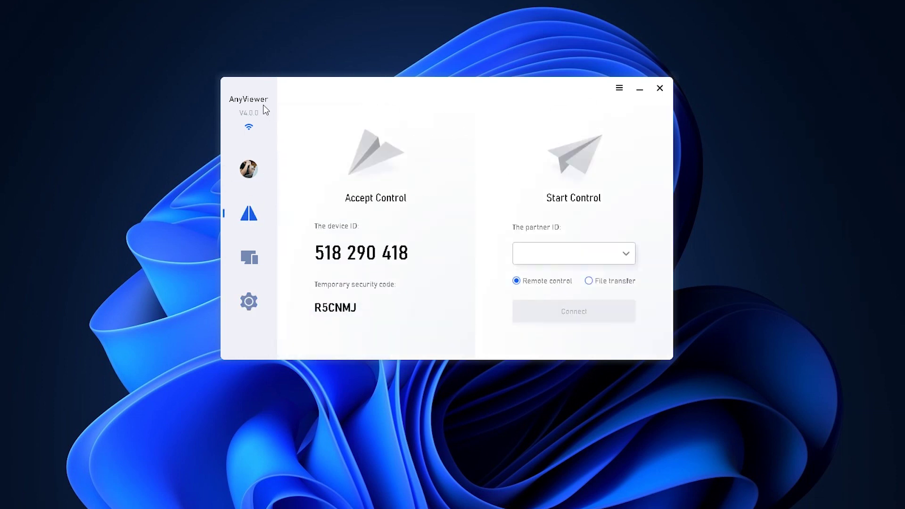
pyautogui.click(250, 176)
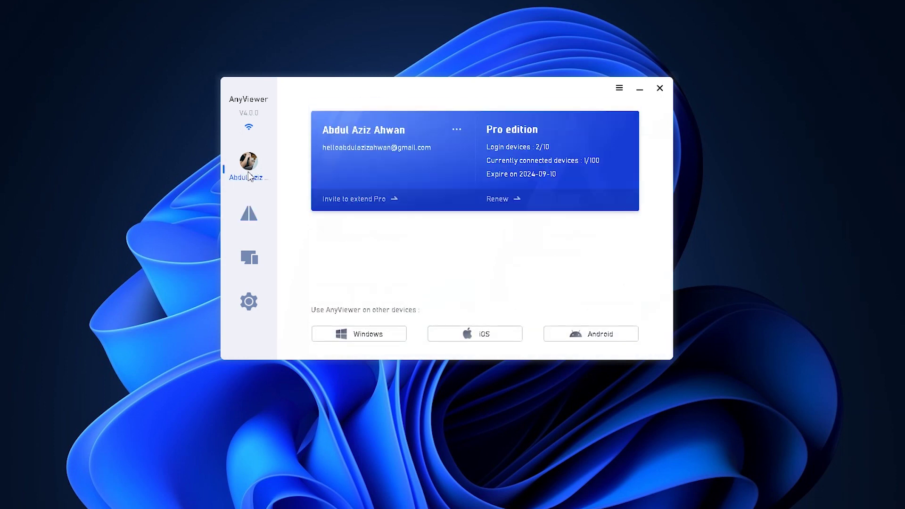